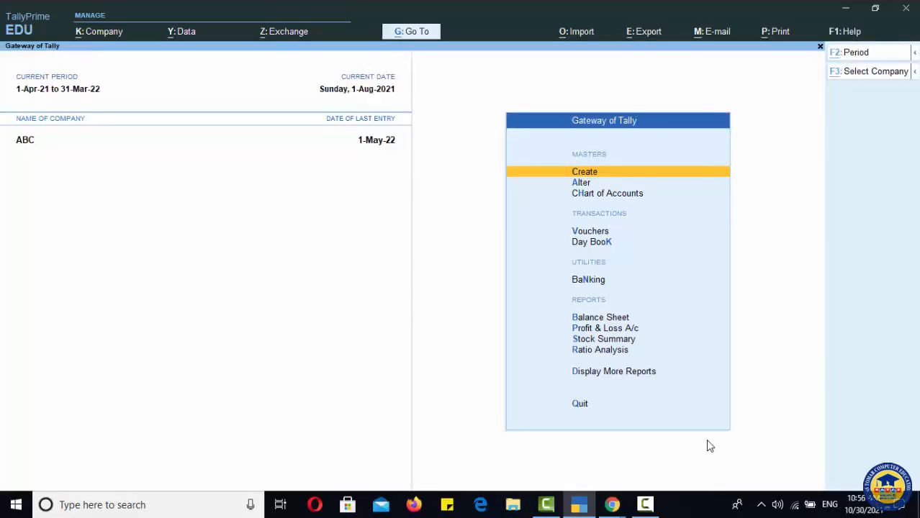
View the Bills Receivable report for company ABC, and return to the Gateway of Tally
key(alt+g)
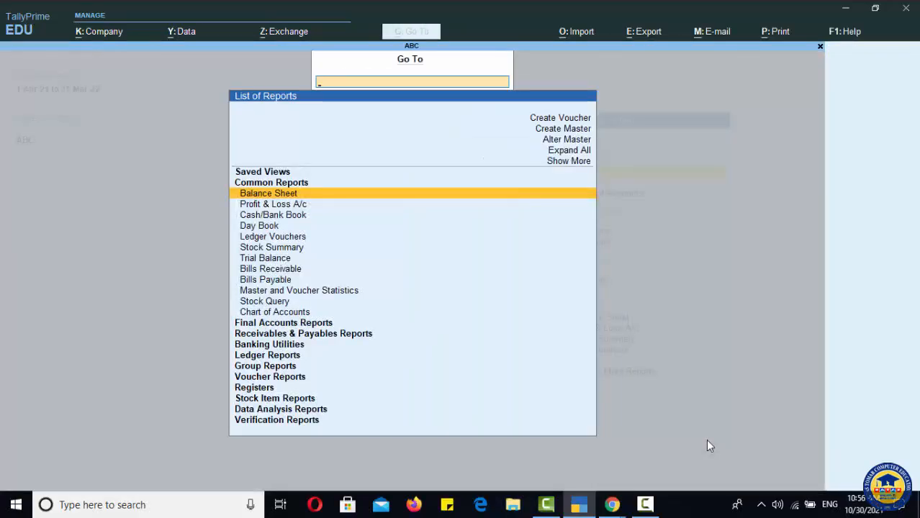
text(BIL)
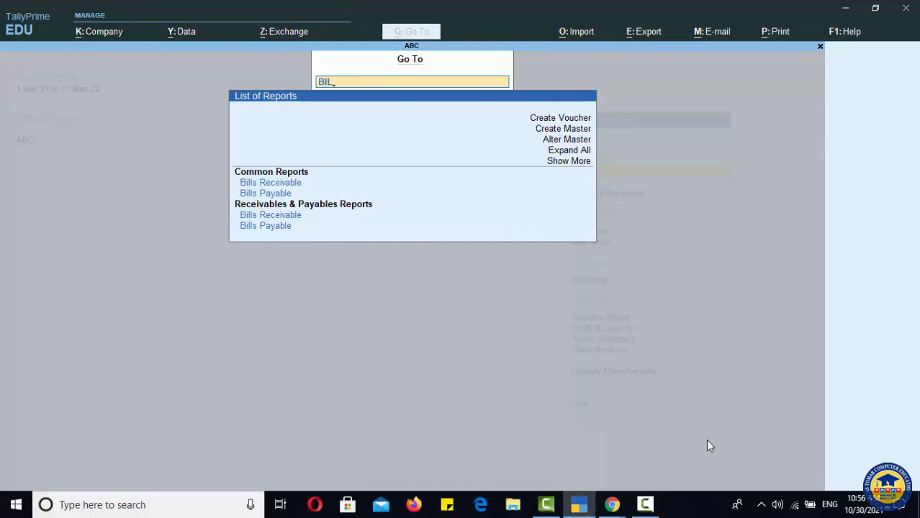
key(Down)
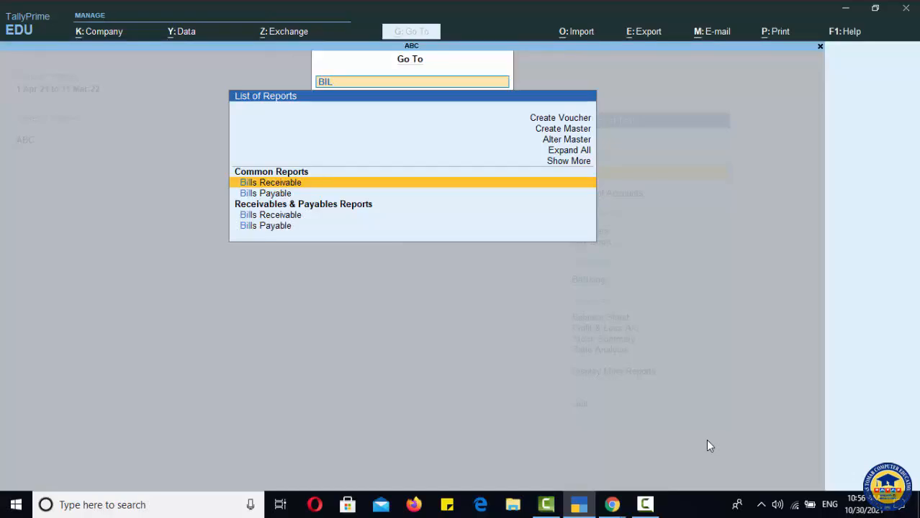
key(Return)
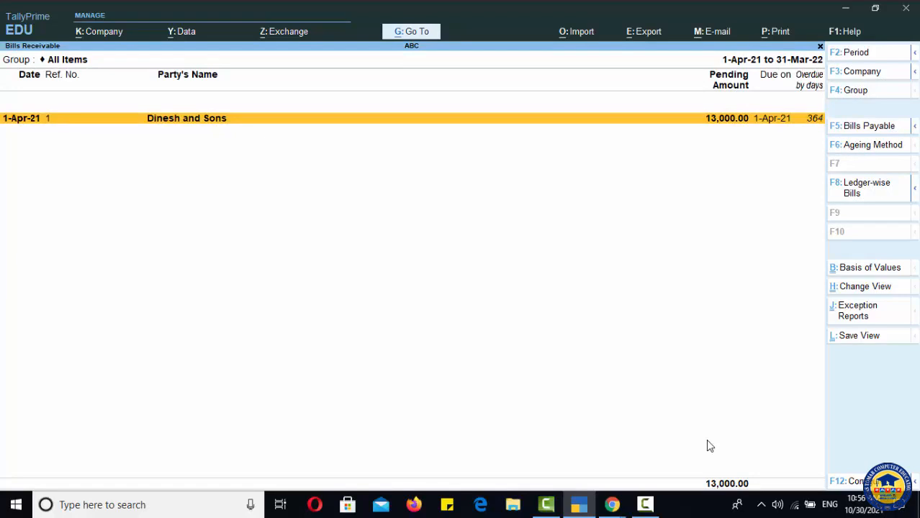
key(Escape)
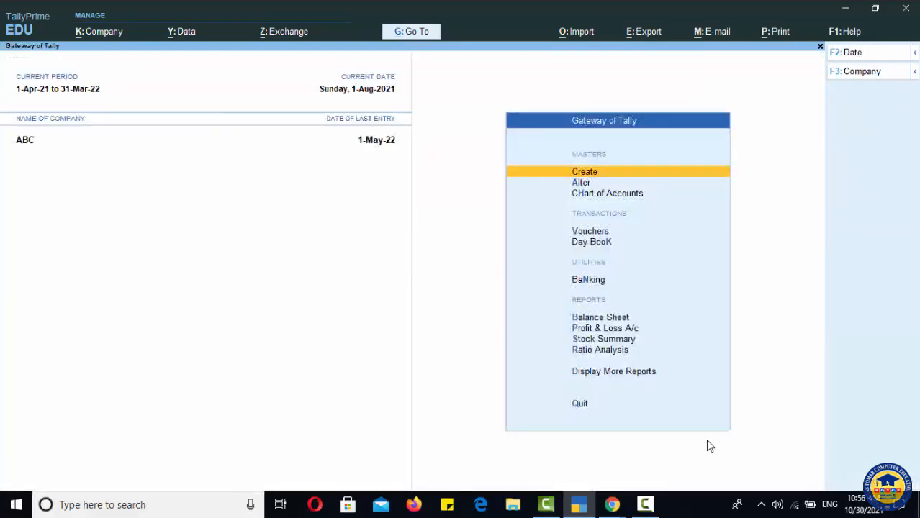
Open the Bills Payable report, expand it to show the voucher details of each bill, and collapse it again
key(alt+g)
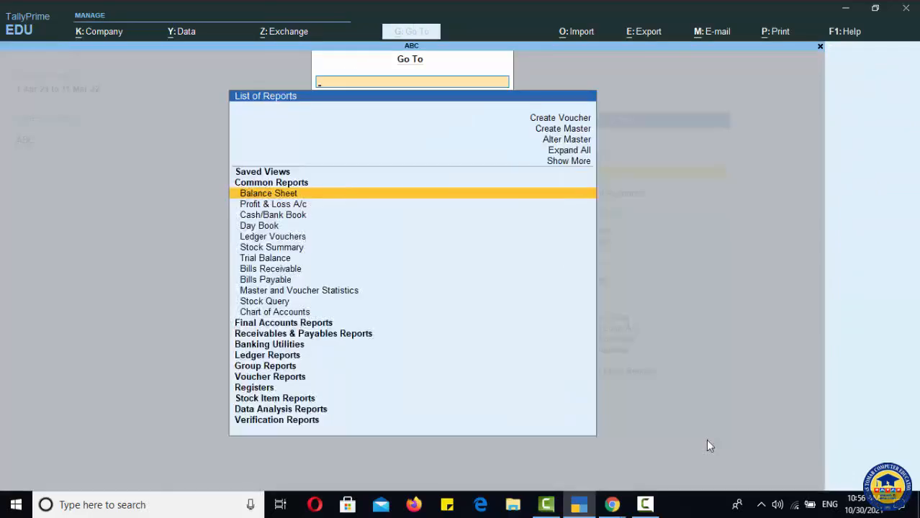
text(Bi)
key(Down)
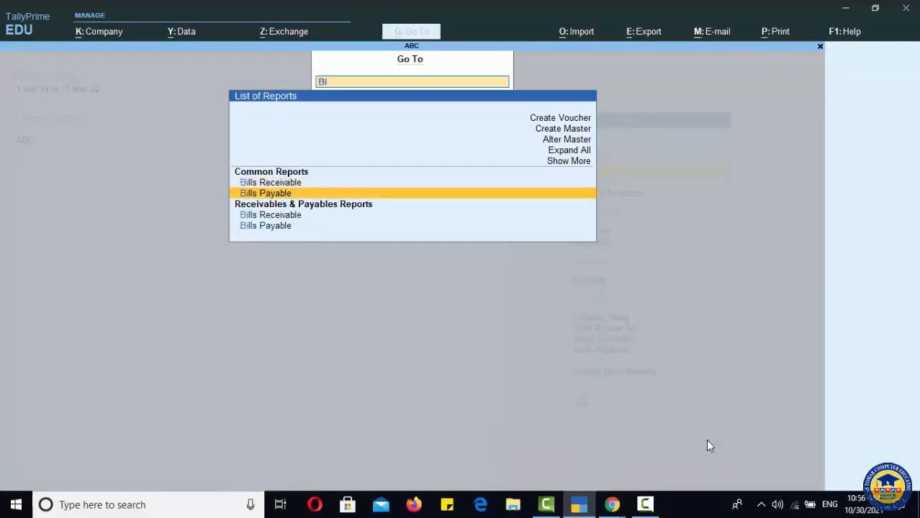
key(Return)
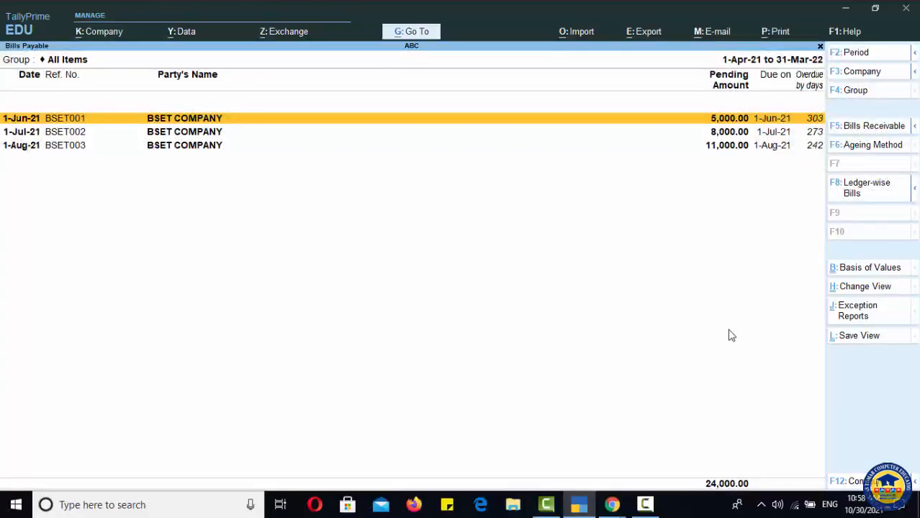
key(alt+F1)
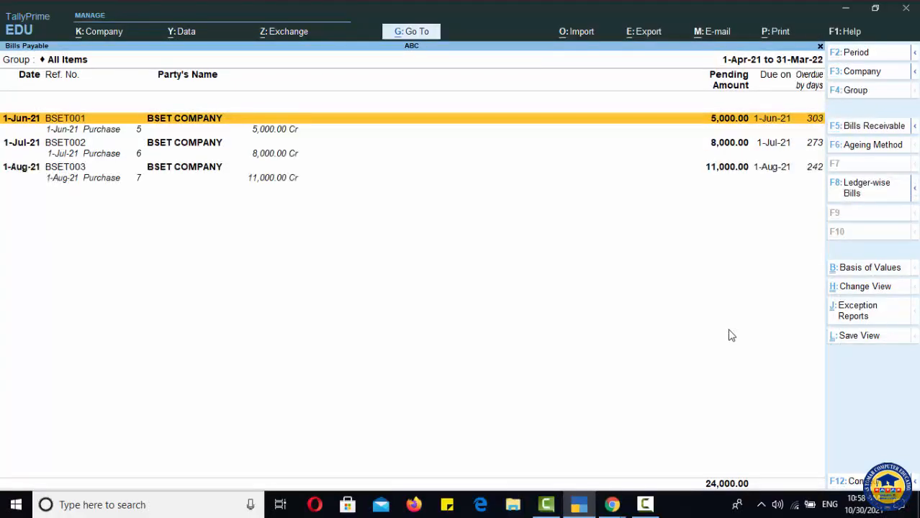
key(alt+F1)
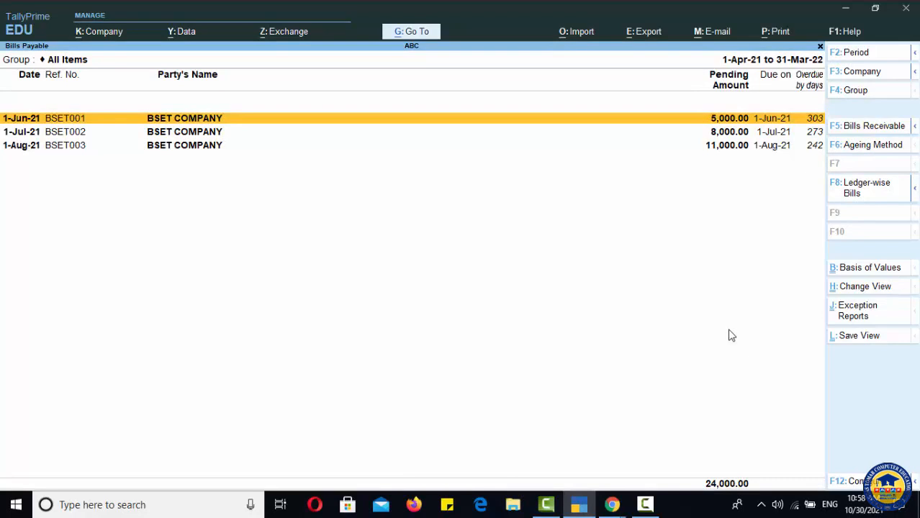
Preview the printout of the current Bills Payable report, and return to the Gateway of Tally without printing
click(770, 36)
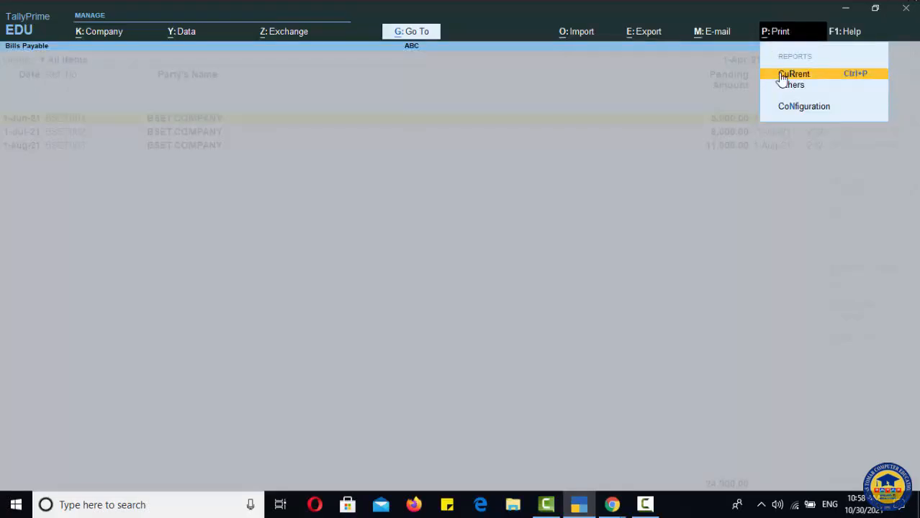
click(782, 77)
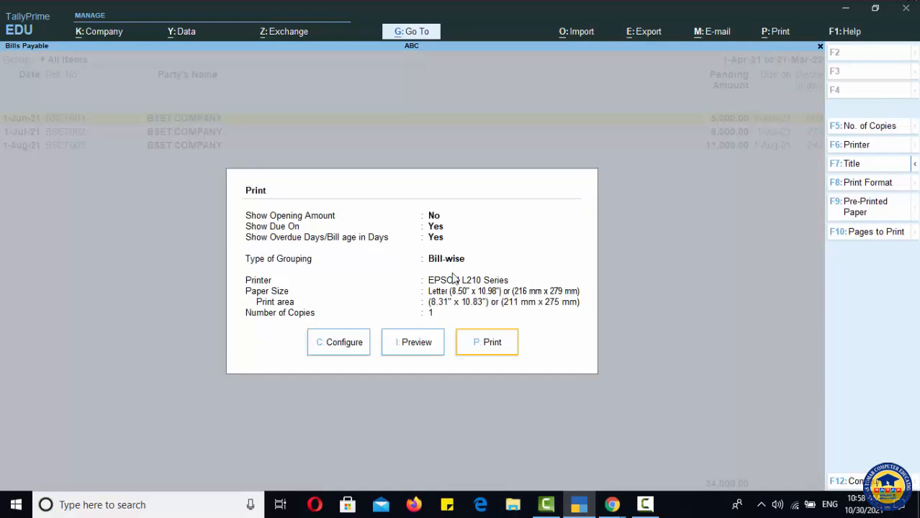
click(397, 348)
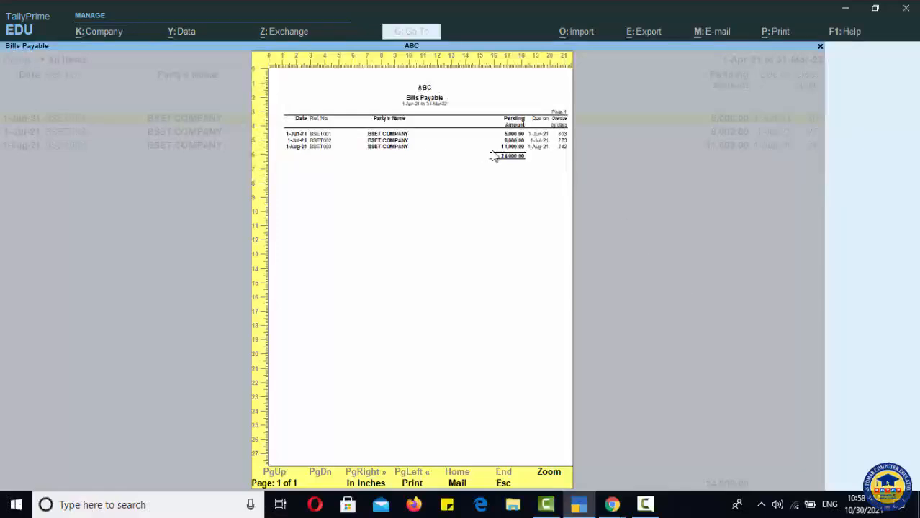
key(Escape)
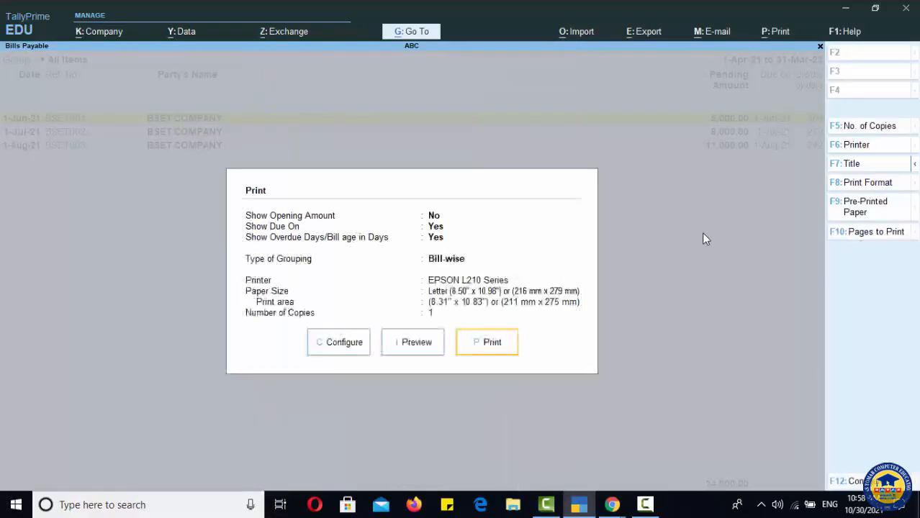
key(Escape)
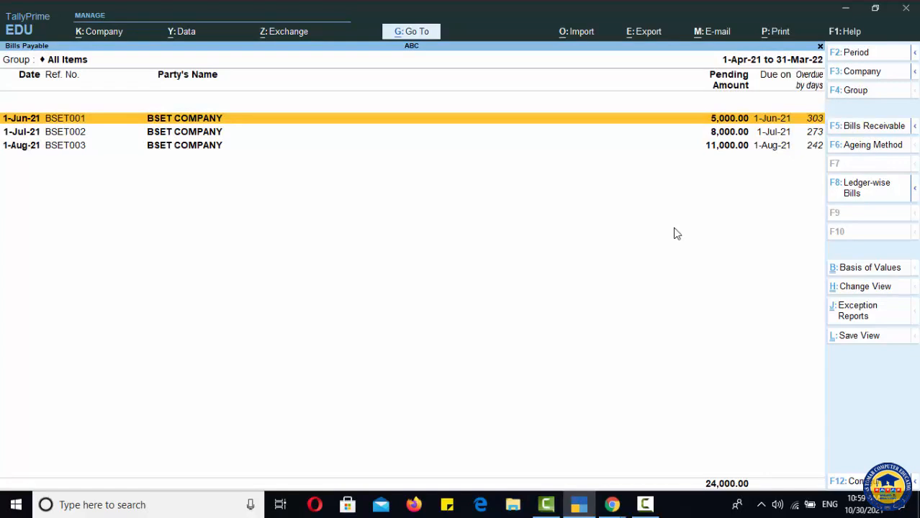
key(Escape)
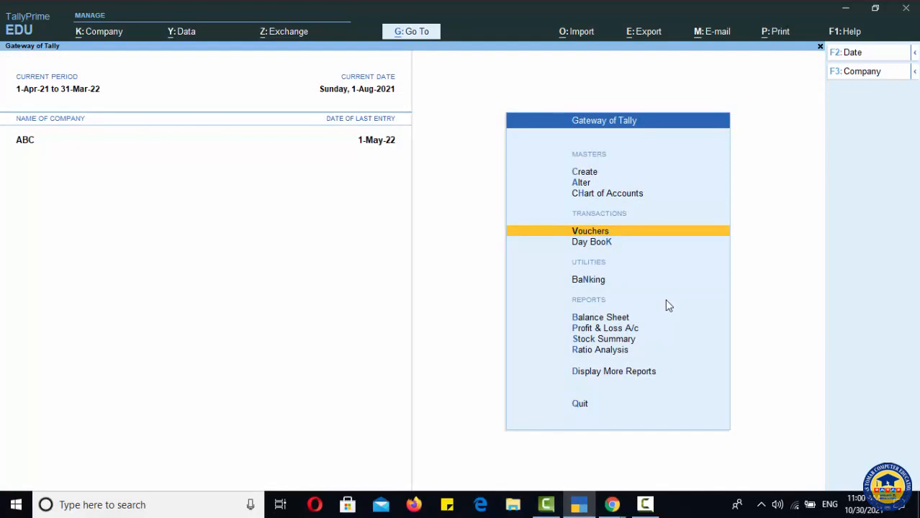
Create a payment voucher from the Cash account to BSET COMPANY for an amount of 5,000
key(Return)
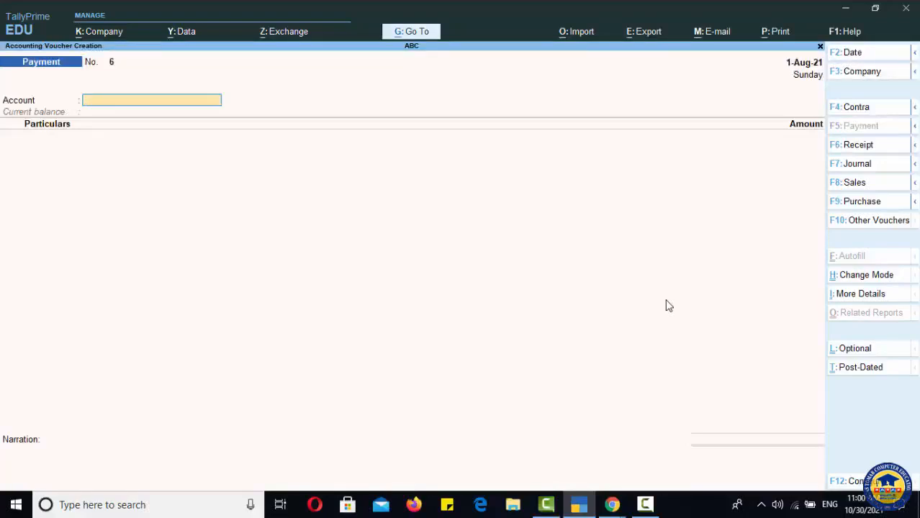
text(CAS)
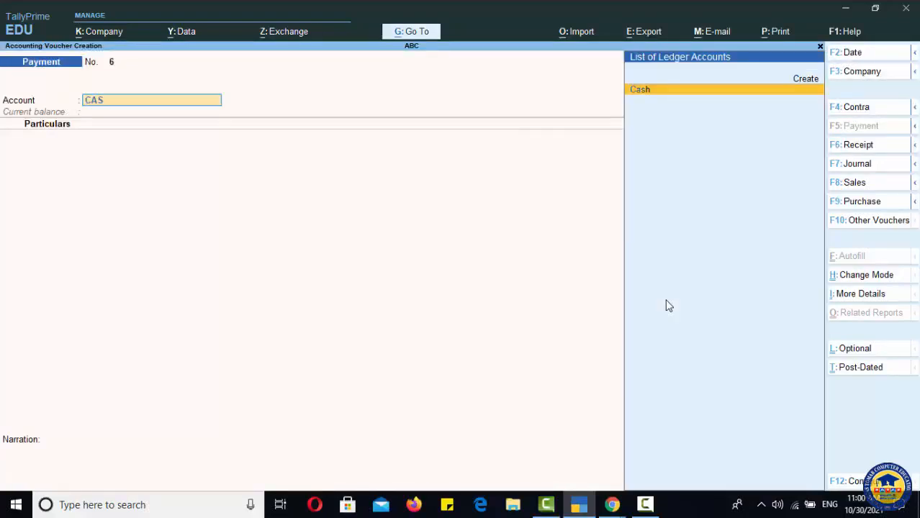
key(Return)
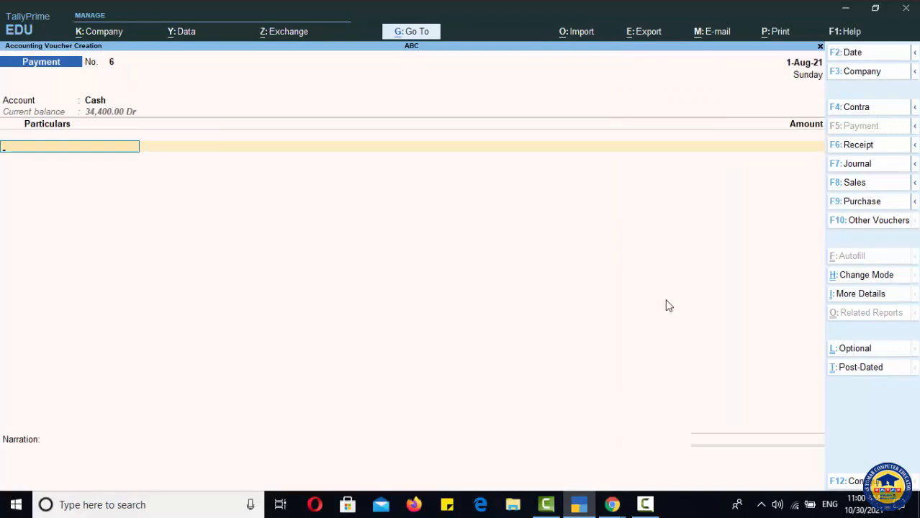
text(B)
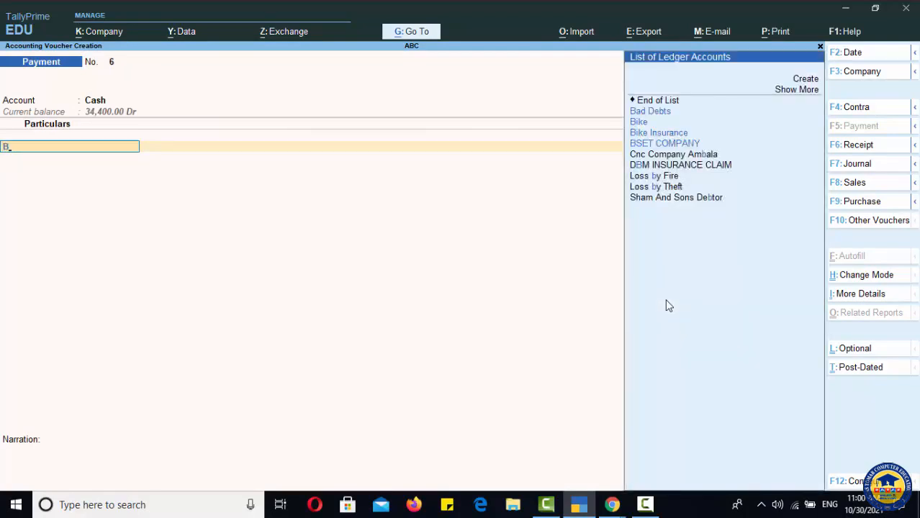
key(Down)
key(Down)
key(Down)
key(Down)
key(Return)
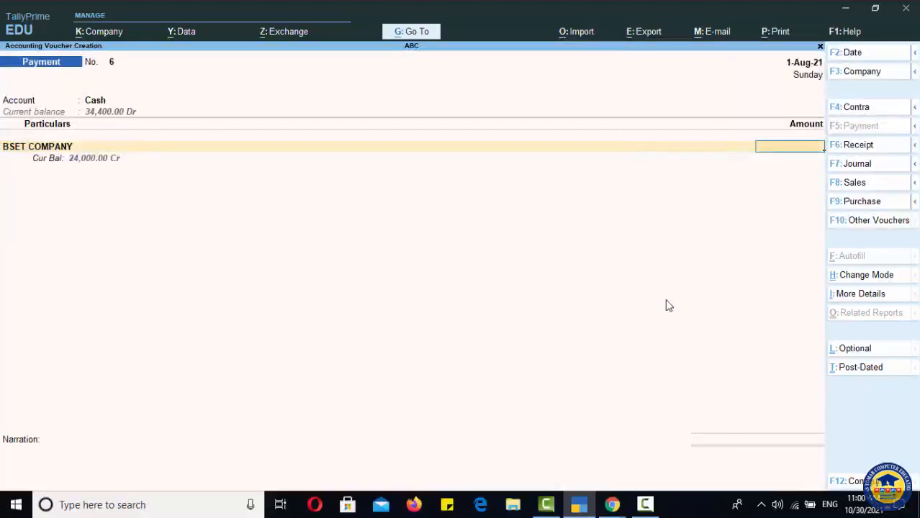
text(5000)
key(Return)
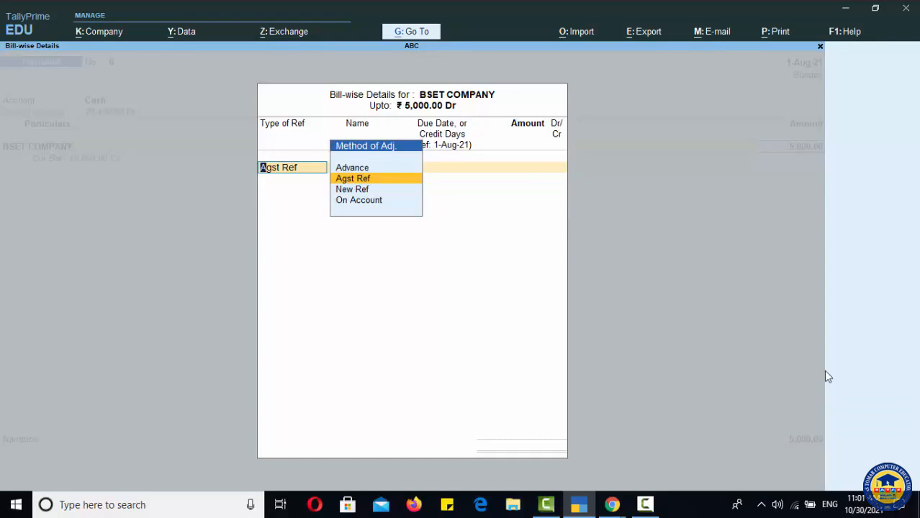
Allocate the 5,000 payment as Agst Ref to pending bill BSET001, leave the narration empty and accept the voucher
key(Return)
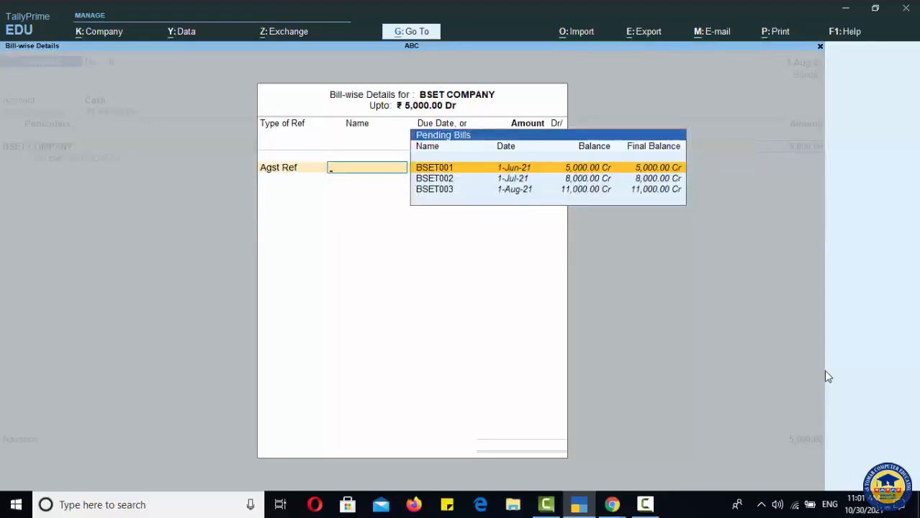
key(Down)
key(Down)
key(Up)
key(Up)
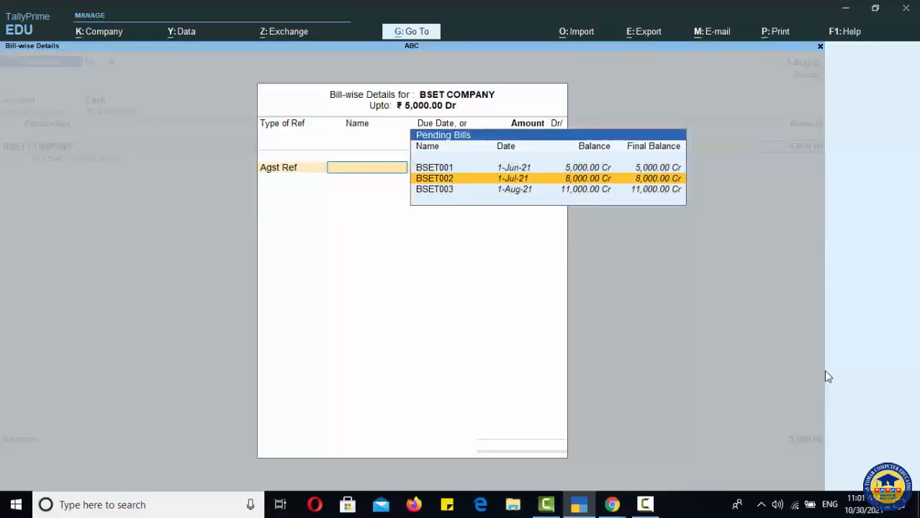
key(Return)
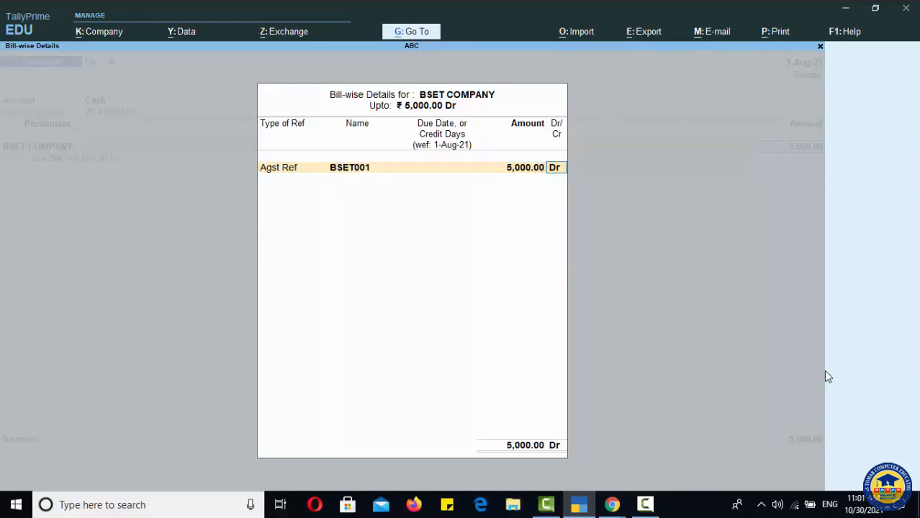
key(Return)
key(Return)
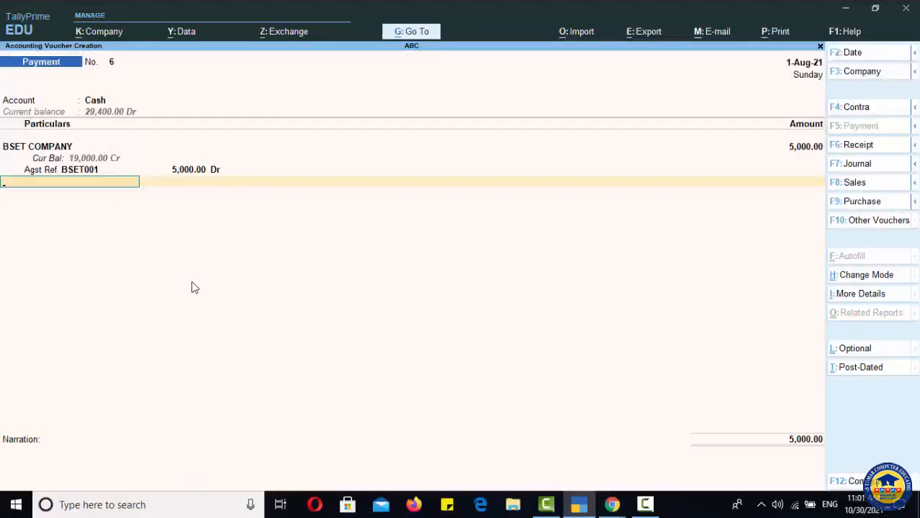
key(Return)
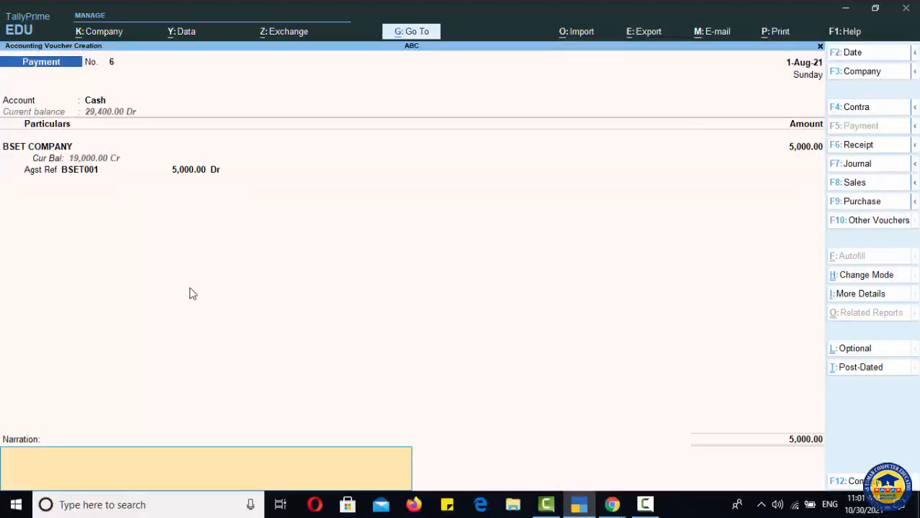
key(Return)
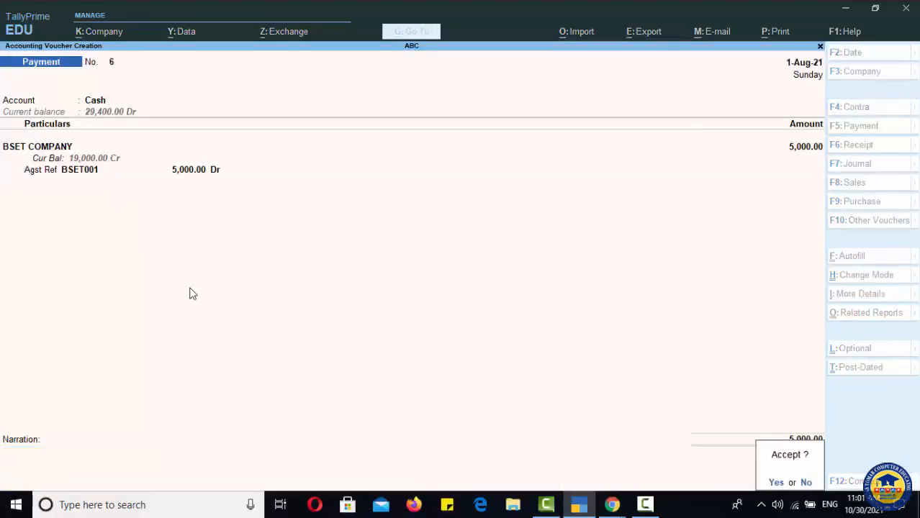
key(Return)
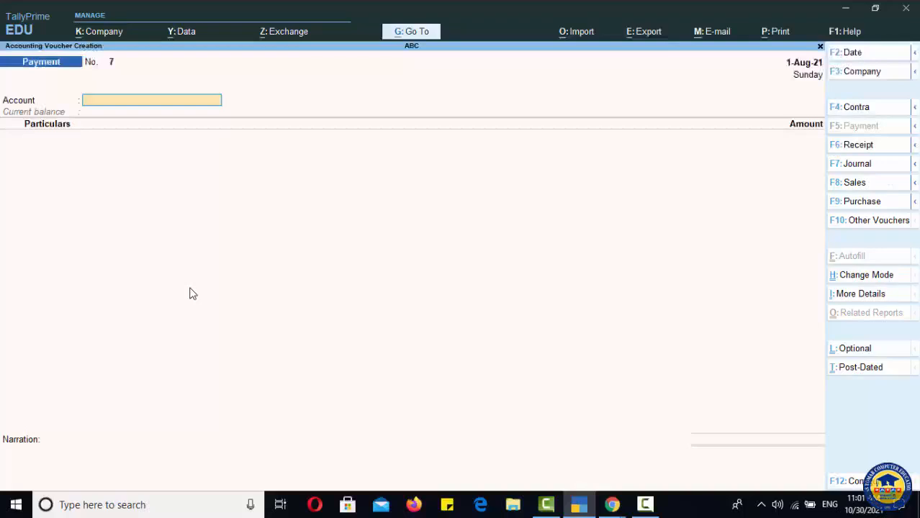
Check the remaining BSET COMPANY bills in the Bills Payable report, and return to the blank payment voucher
key(alt+g)
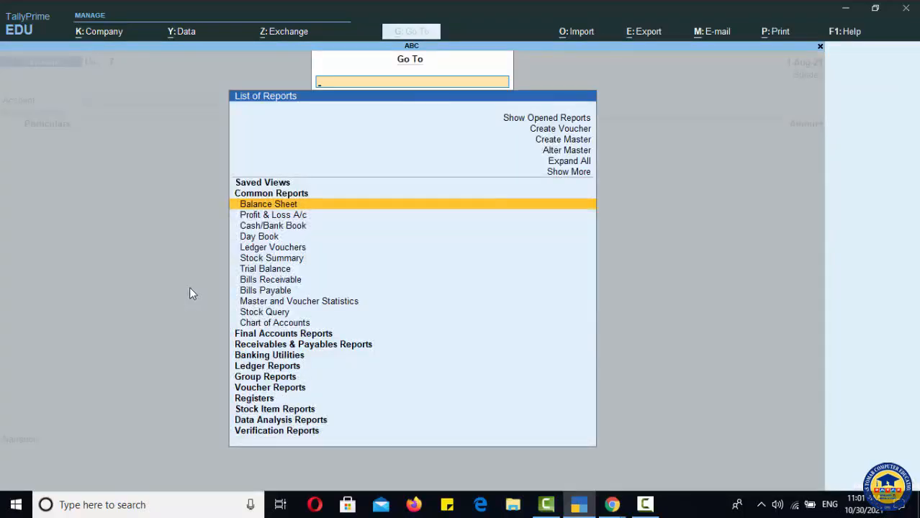
text(Bl)
key(Down)
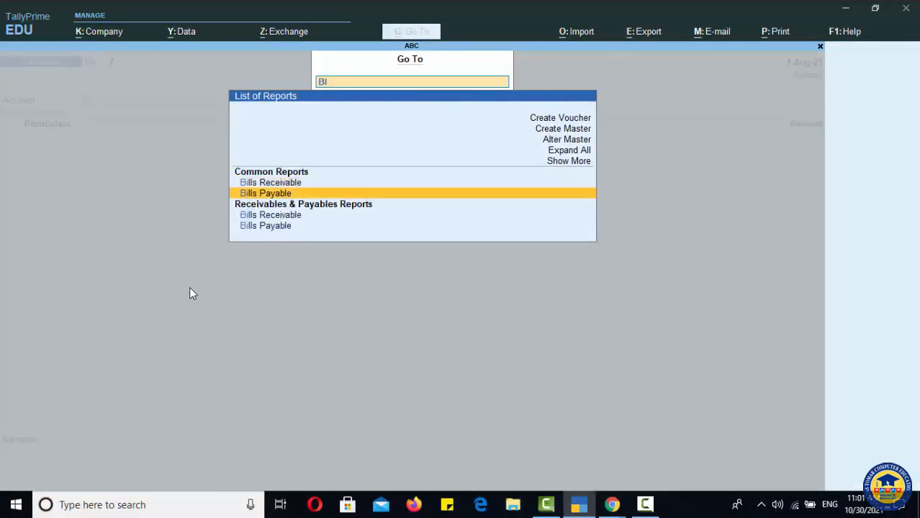
key(Return)
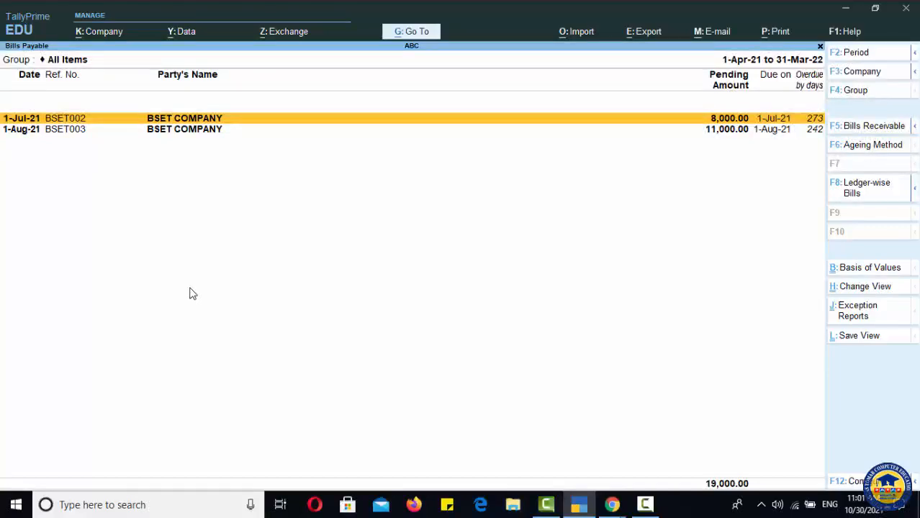
key(Escape)
key(Escape)
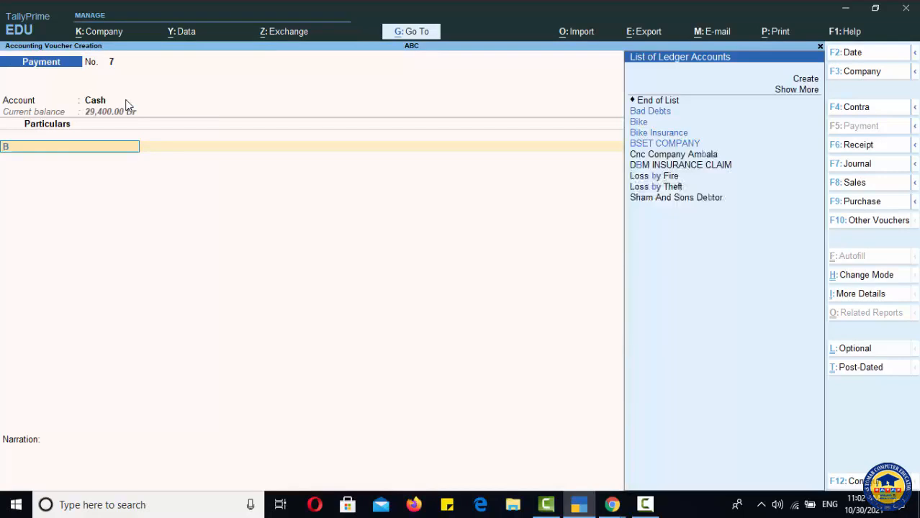
Fill in the next payment voucher from Cash to BSET COMPANY with an amount of 8,000
text(B)
key(Down)
key(Down)
key(Down)
key(Return)
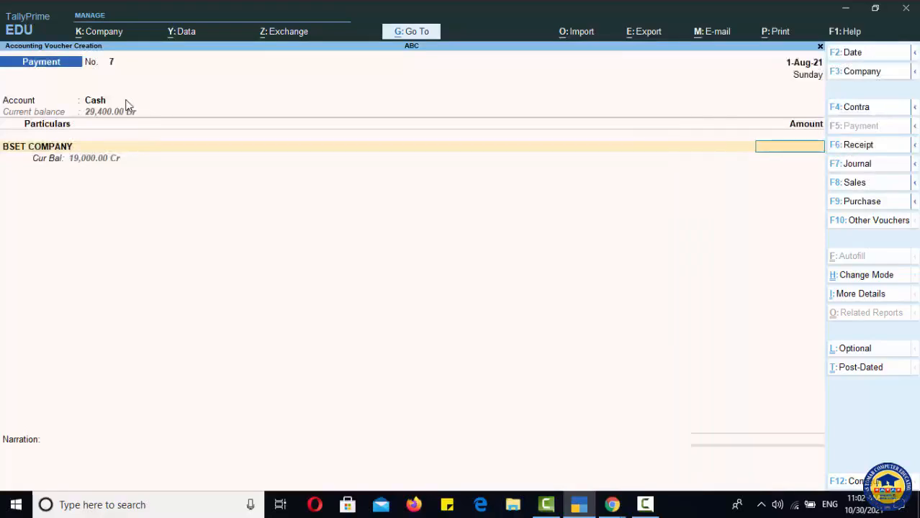
text(8000)
key(Return)
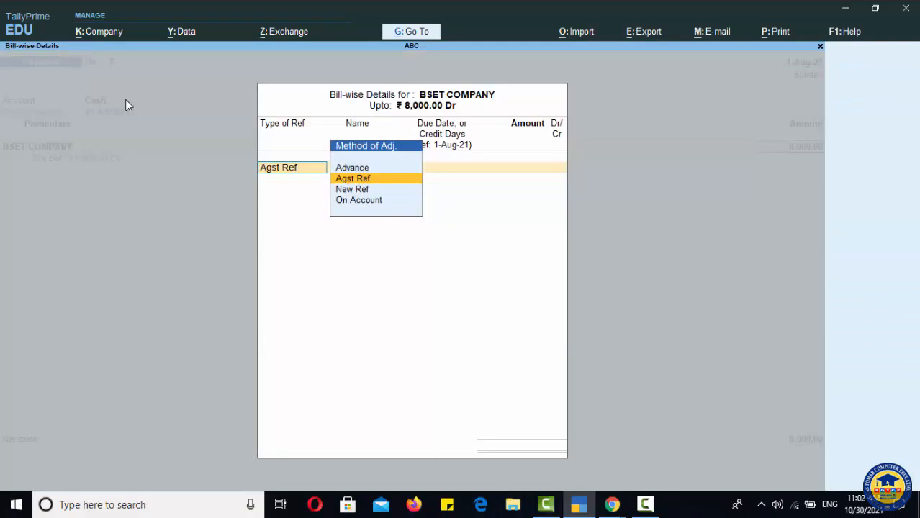
Allocate the 8,000 payment as Agst Ref to pending bill BSET002, leave the narration empty and accept the voucher
key(Return)
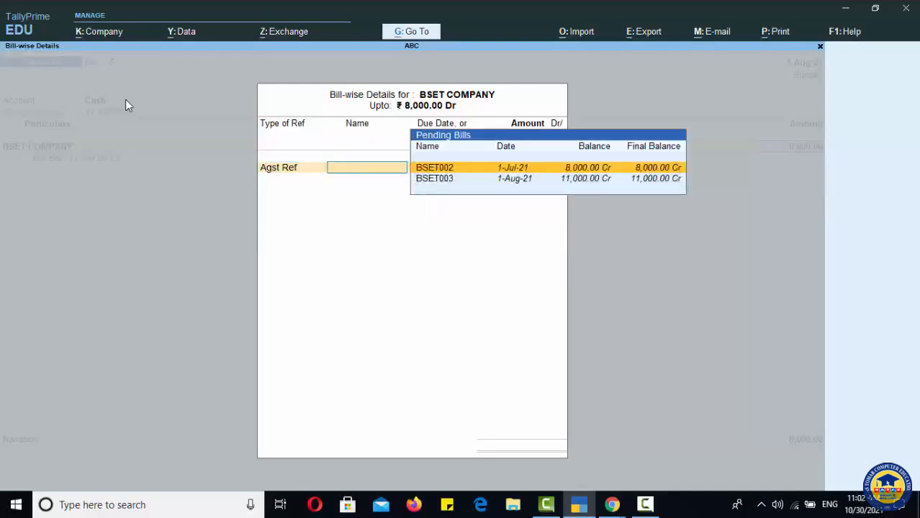
key(Return)
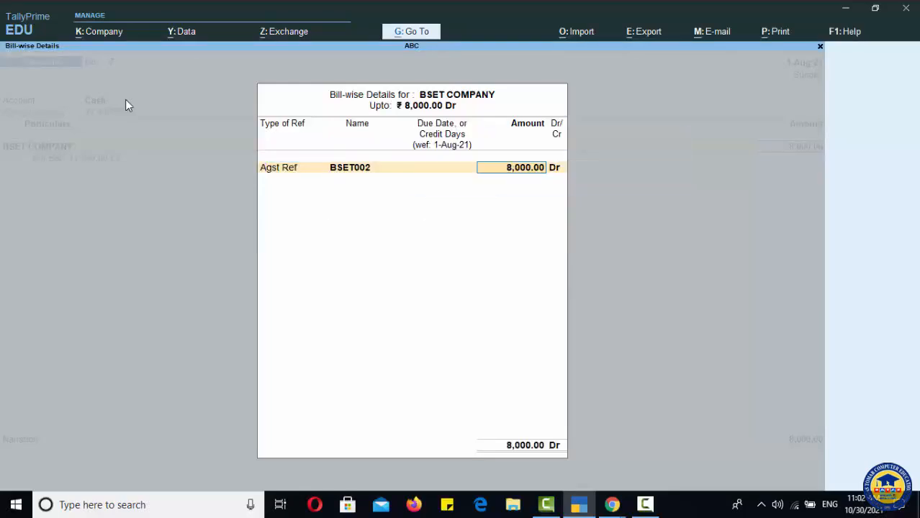
key(Return)
key(Return)
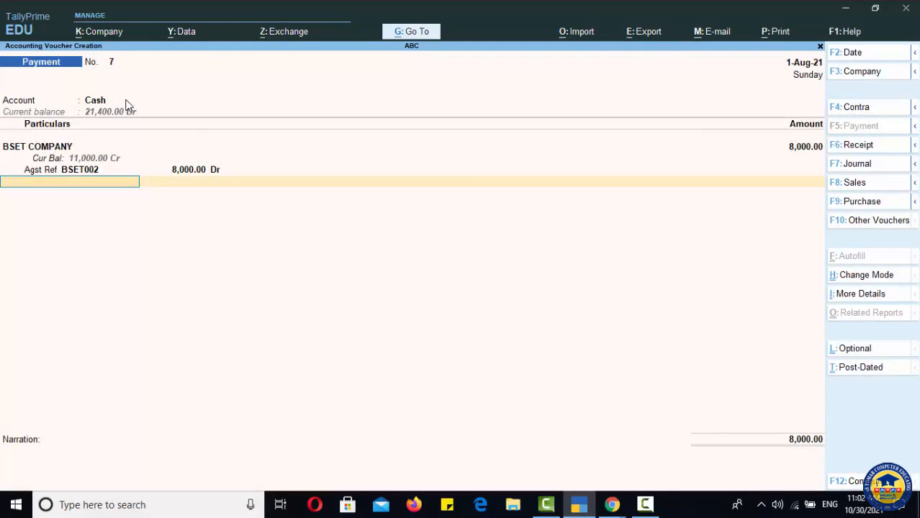
key(Return)
key(Return)
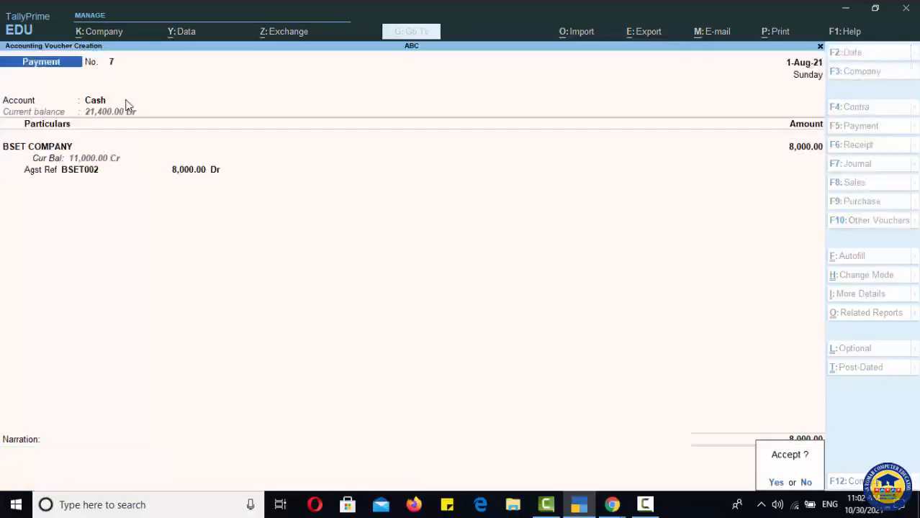
key(Return)
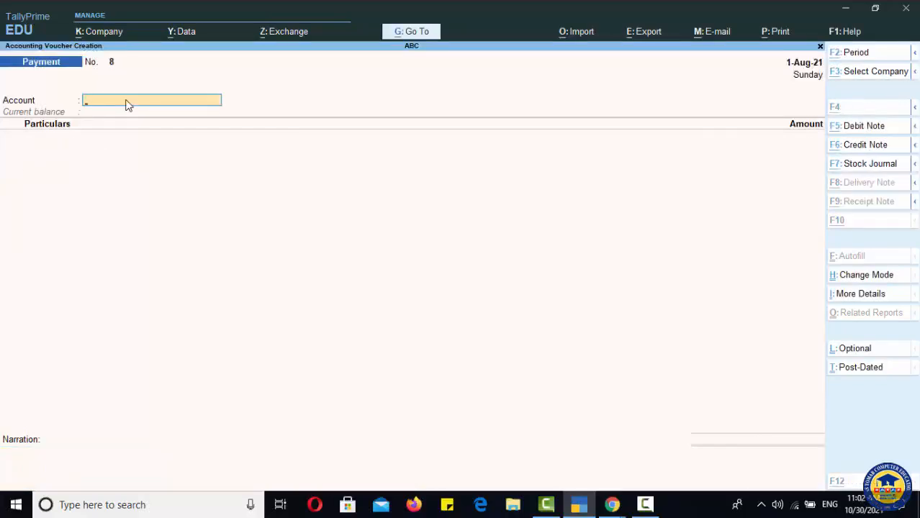
Review the bills still pending for BSET COMPANY in the Bills Payable report, and return to the blank payment voucher
key(alt+g)
text(Bl)
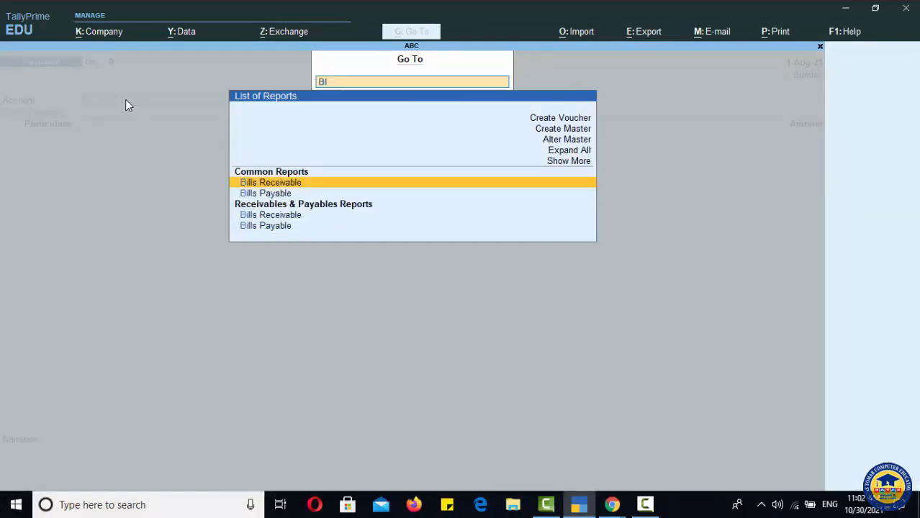
key(Down)
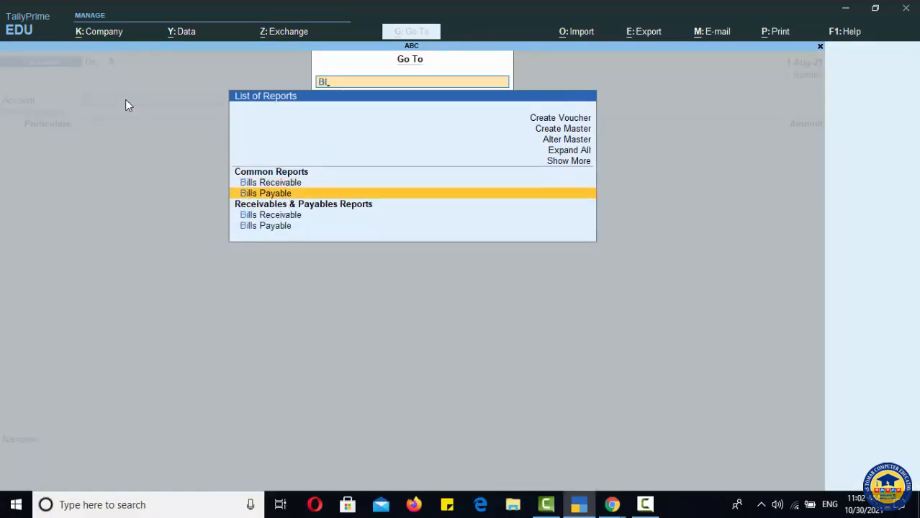
key(Return)
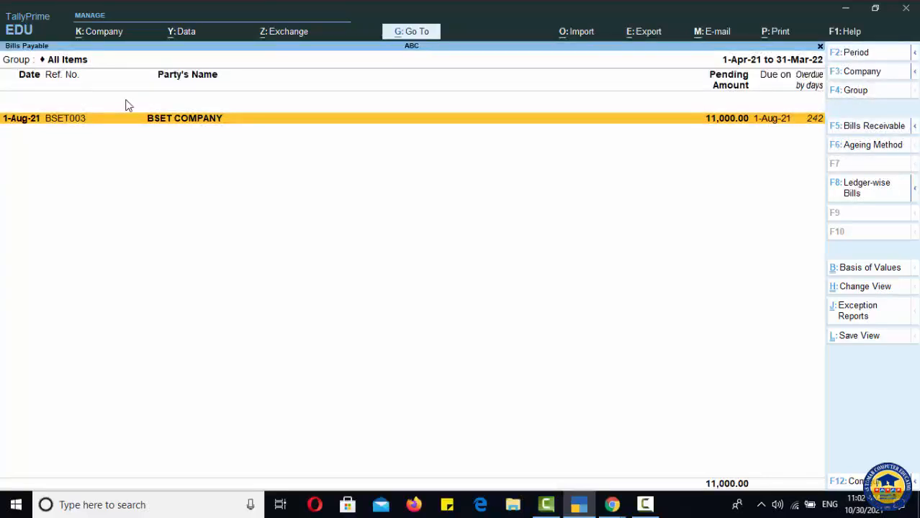
key(Escape)
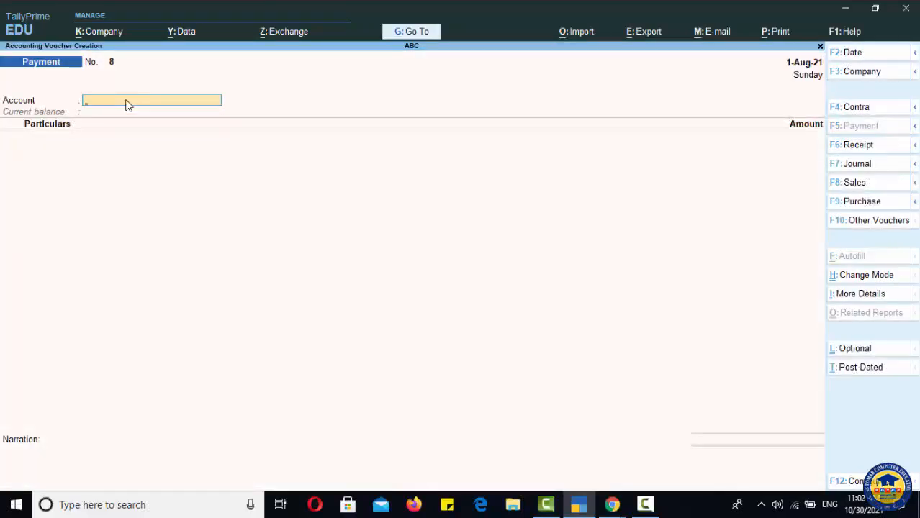